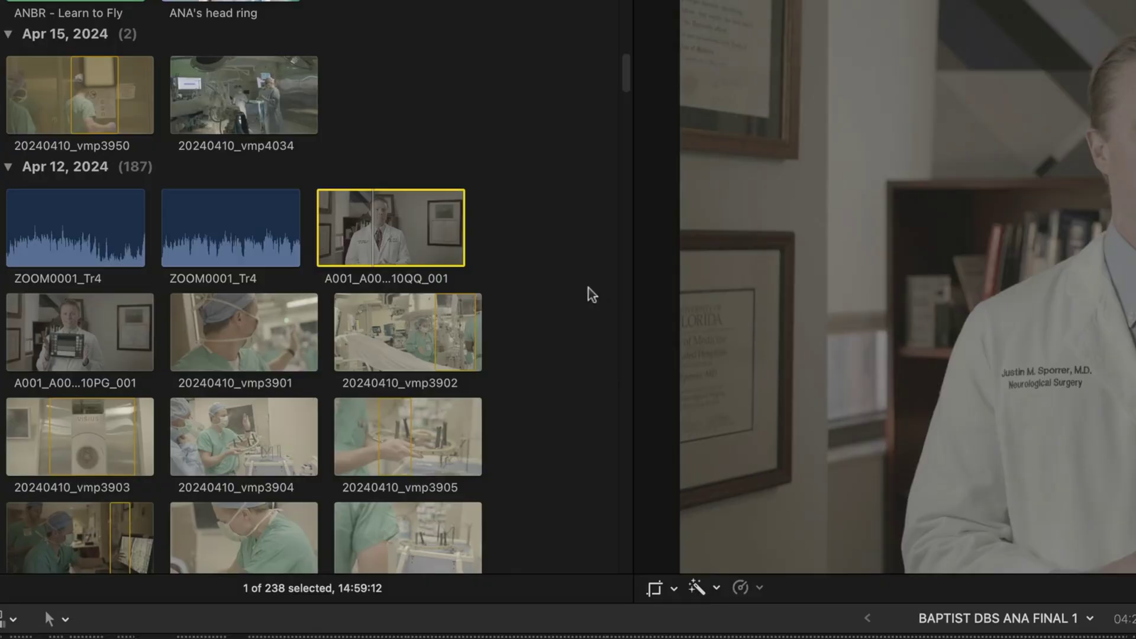
Open the context menu for the A001 doctor's interview clip in the browser
right_click(429, 226)
Create an audio role named DR S with a purple swatch in the Roles editor
mouse_move(556, 330)
click(731, 617)
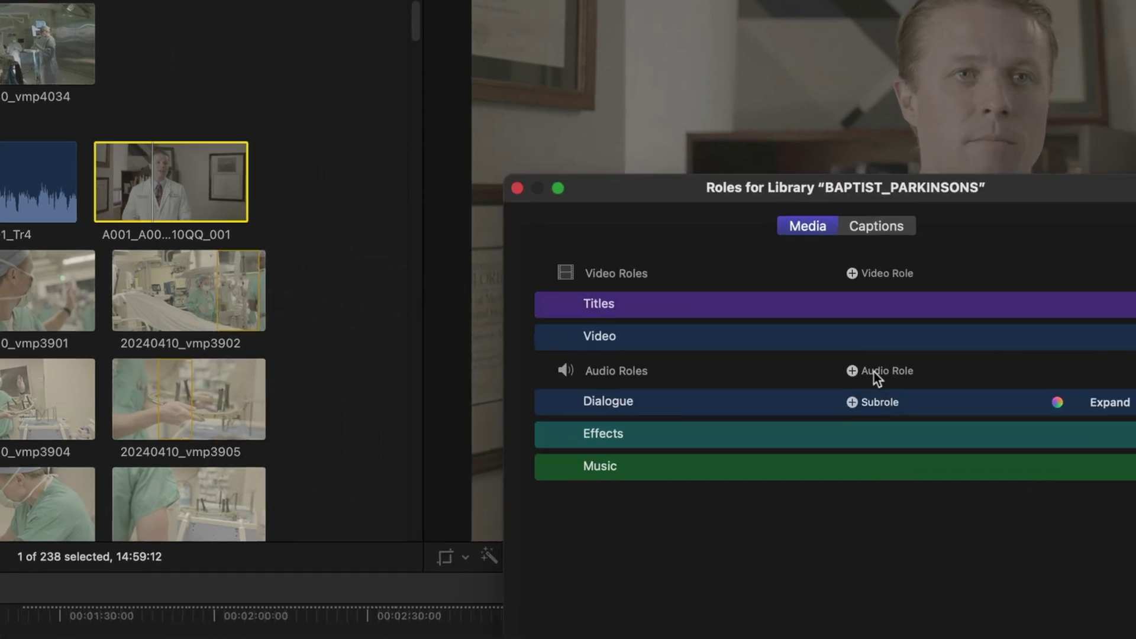
click(852, 371)
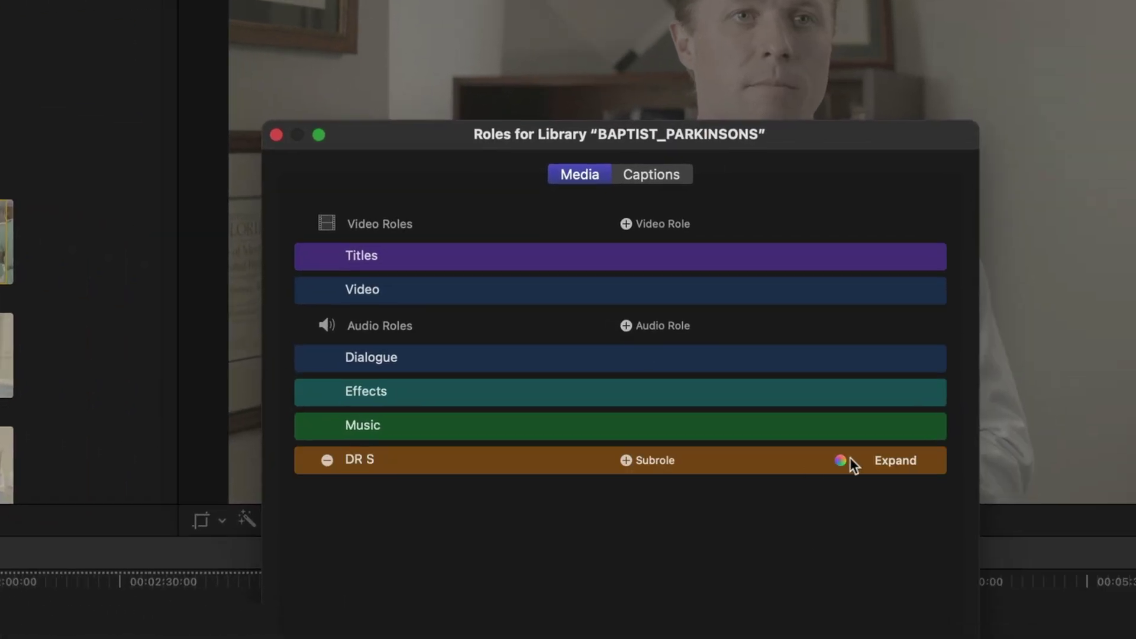
click(840, 460)
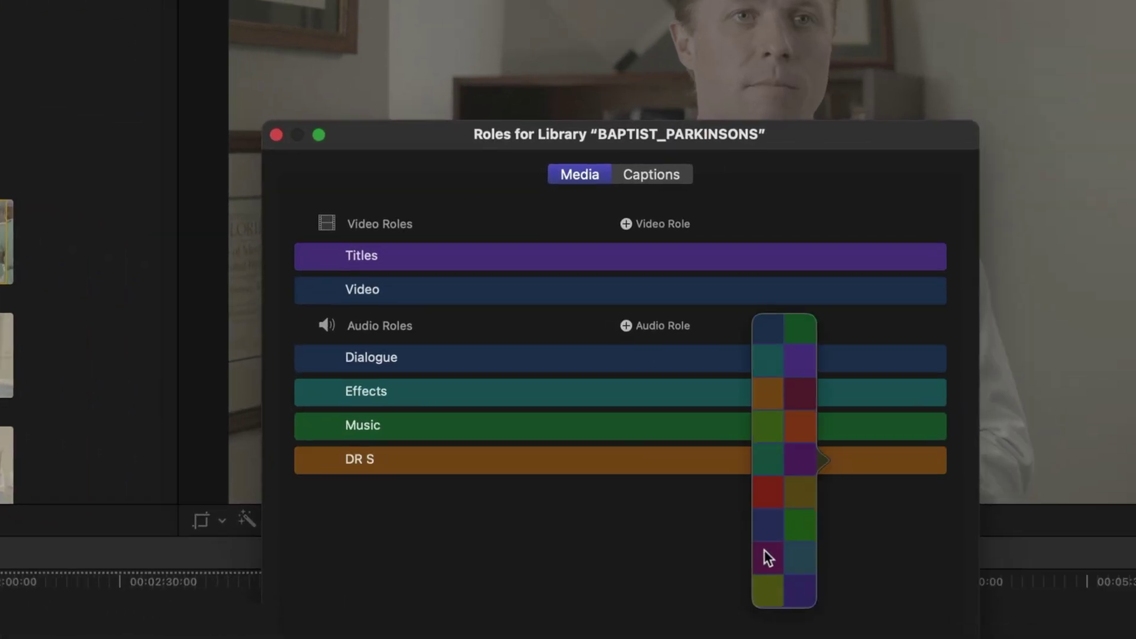
click(763, 553)
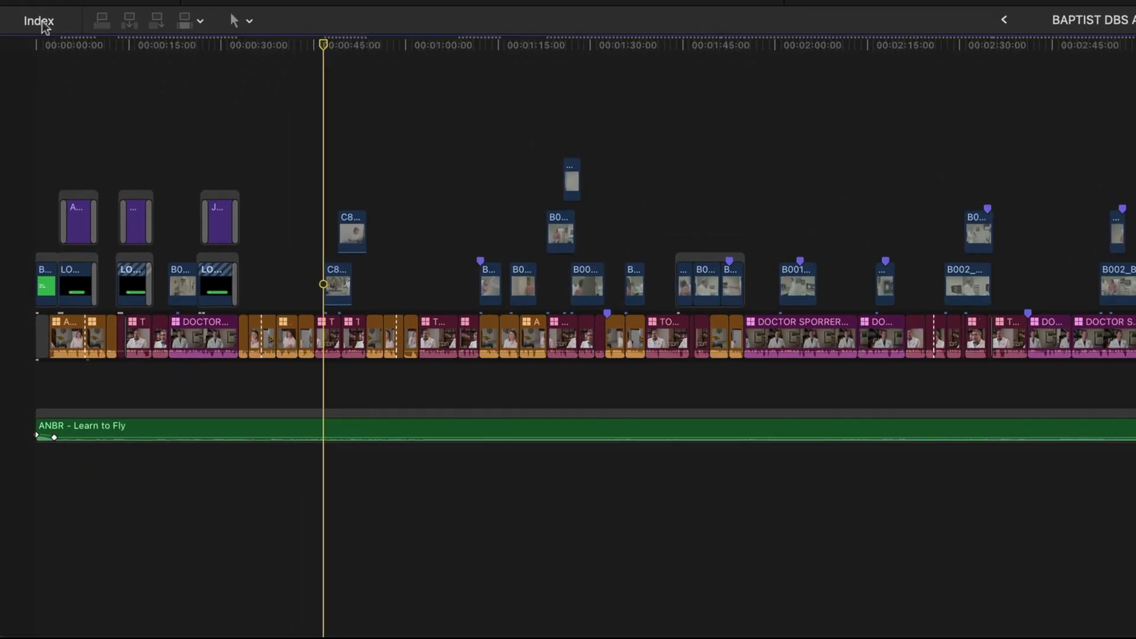
Show the timeline audio as separate role lanes from the Timeline Index Roles list
click(39, 22)
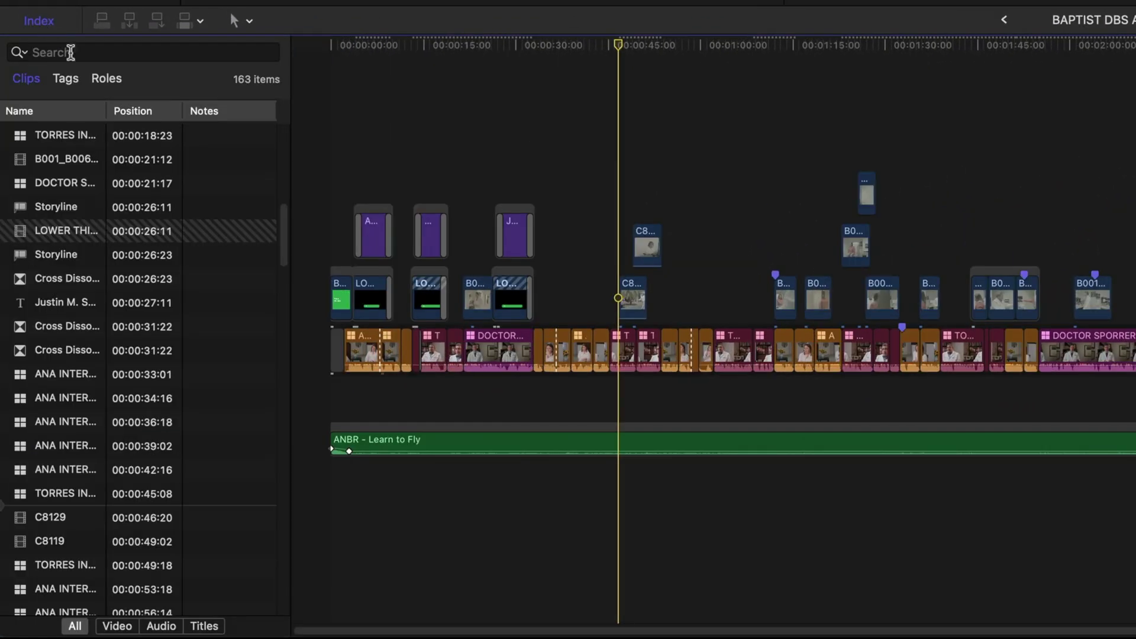
click(106, 82)
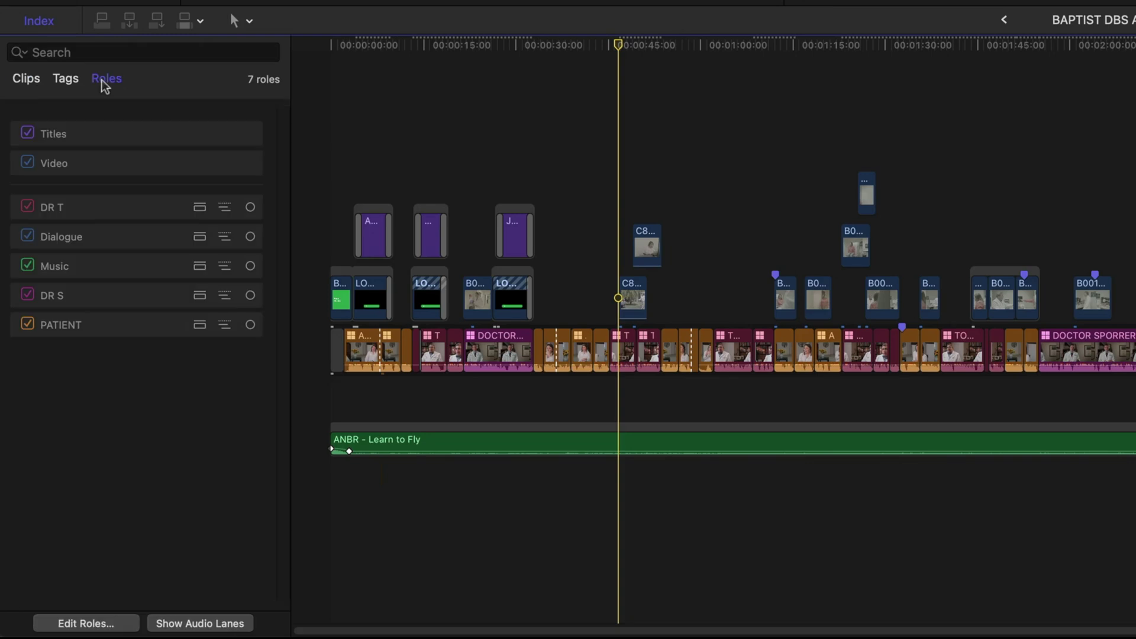
click(221, 629)
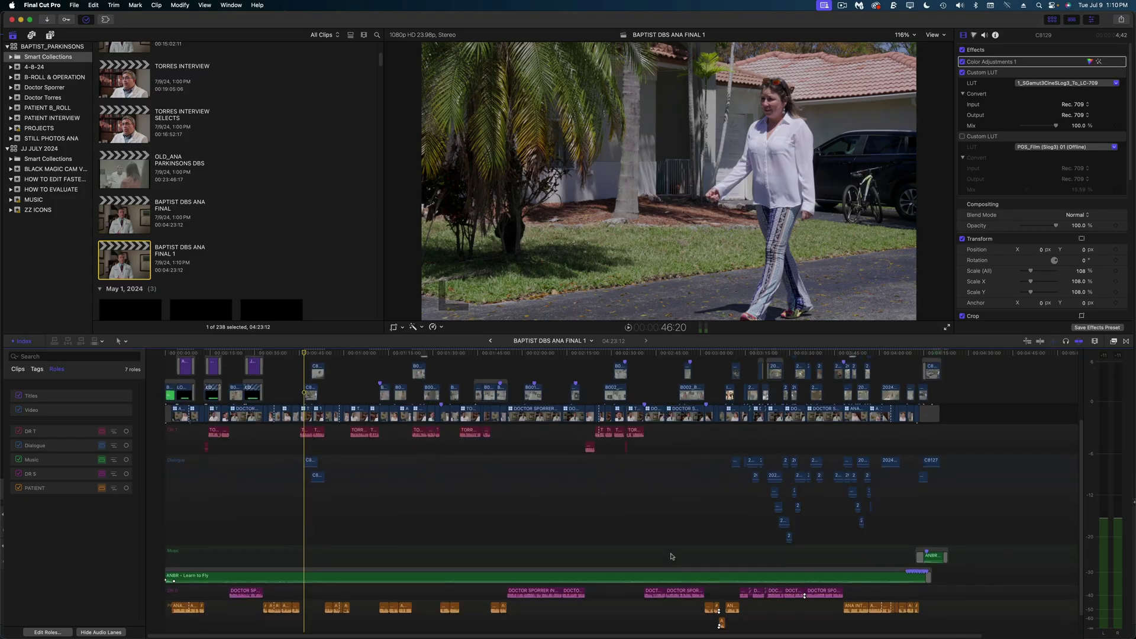
Select every clip in the DR S lane and view their Audio inspector settings
drag(871, 570, 488, 570)
drag(330, 568, 236, 569)
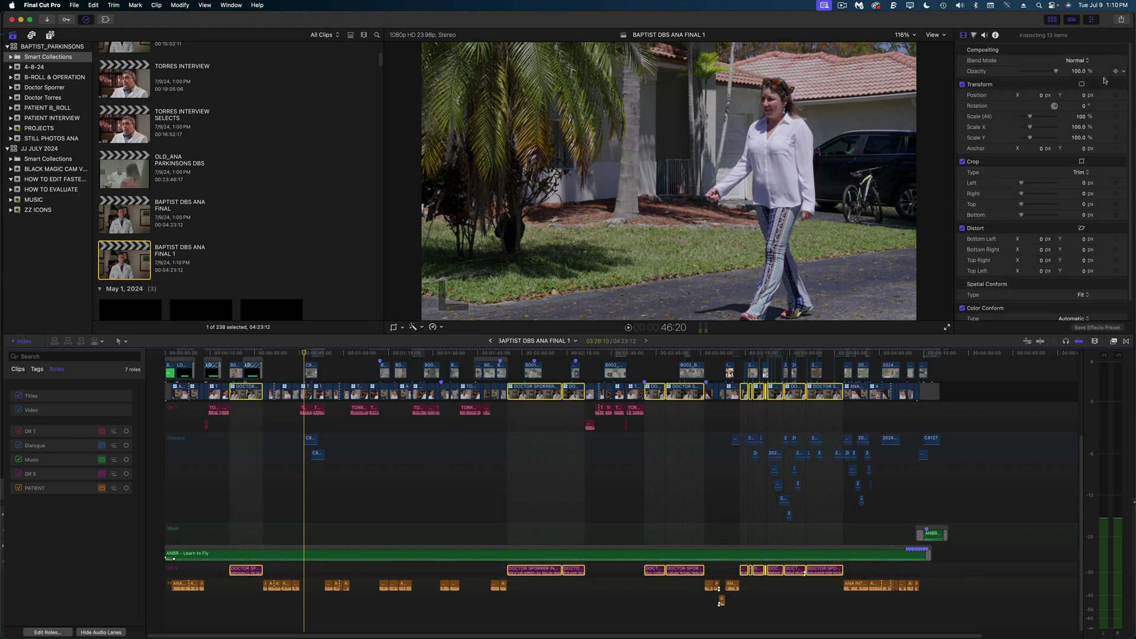
click(984, 36)
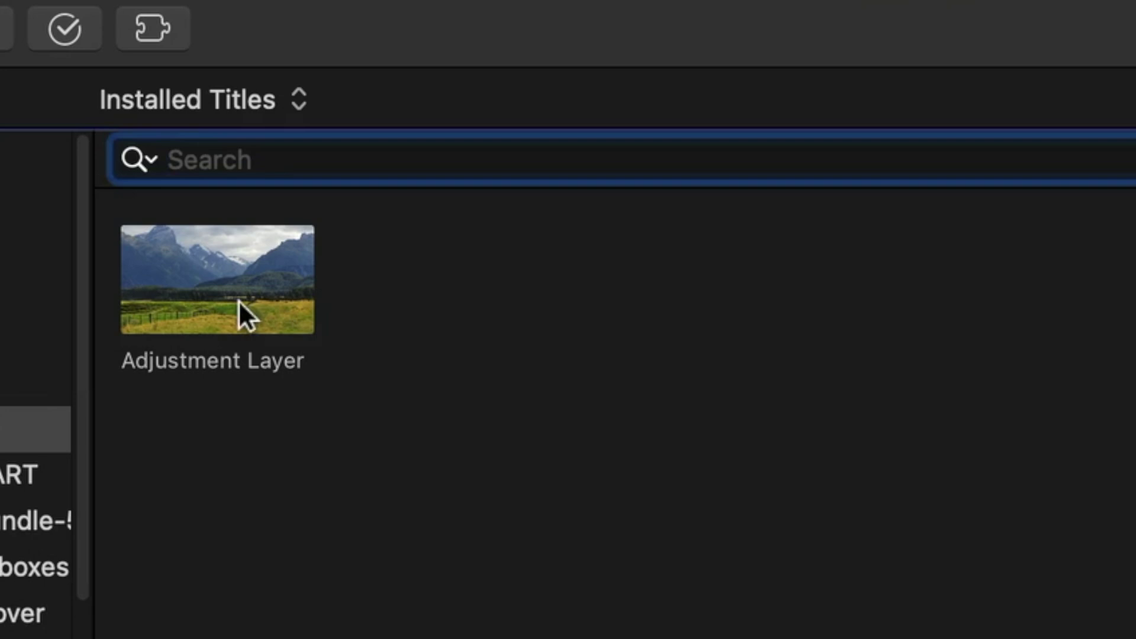
Place an Adjustment Layer above the first clip, stretched to the storyline's 01:21:22 end
drag(239, 300, 29, 638)
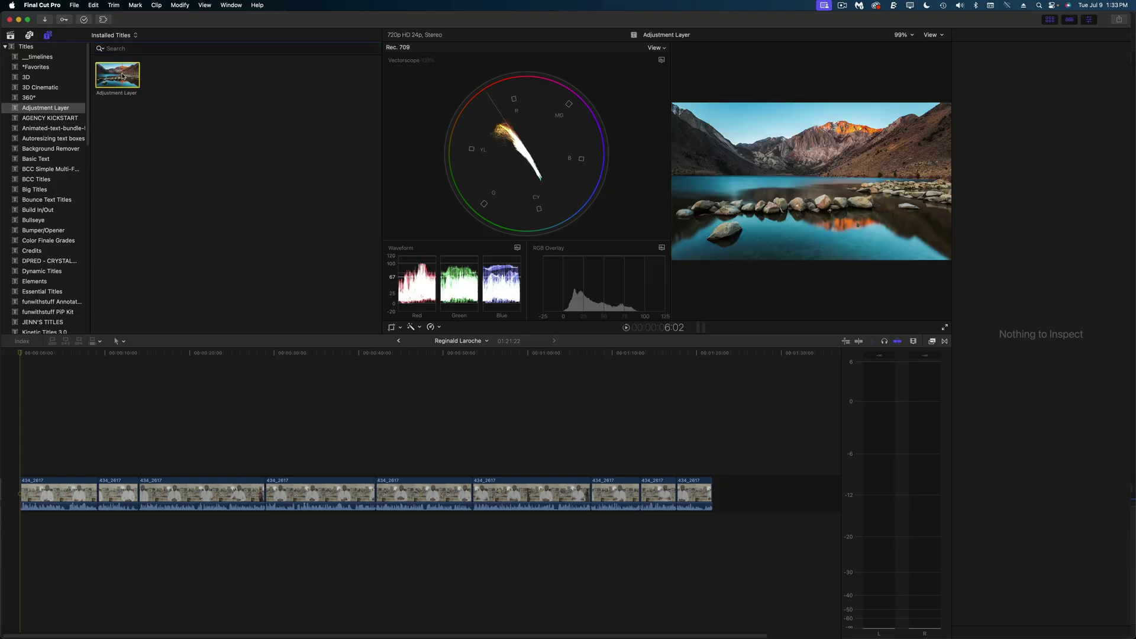
drag(75, 355, 25, 436)
drag(102, 469, 710, 467)
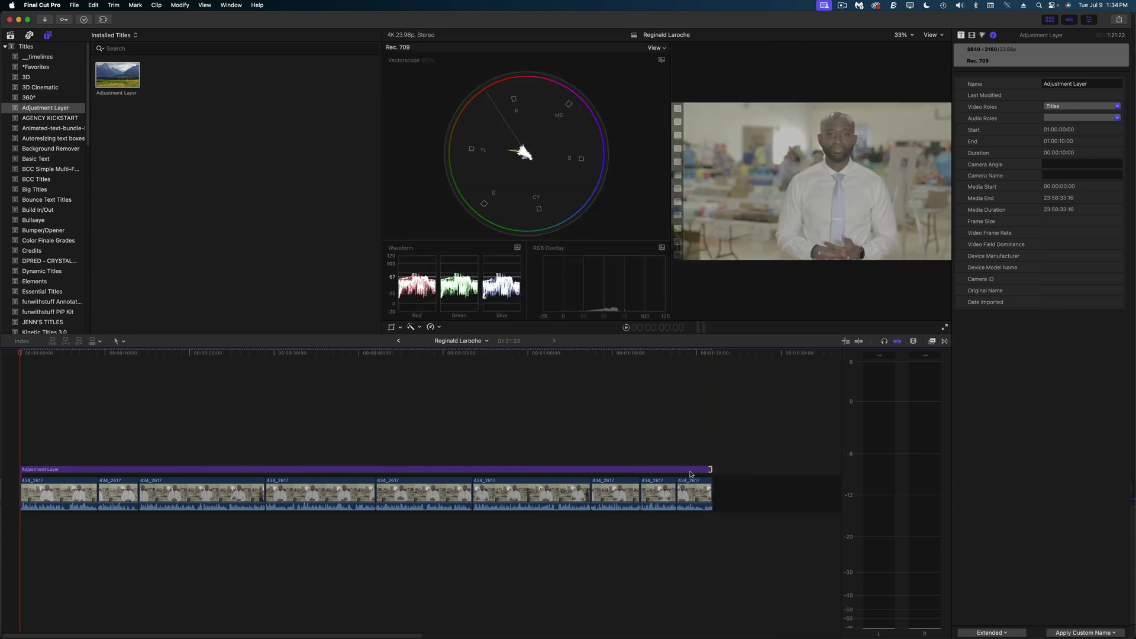
Add a Color Board with Exposure shadows -55%, midtones 26% and highlights 26%
click(983, 35)
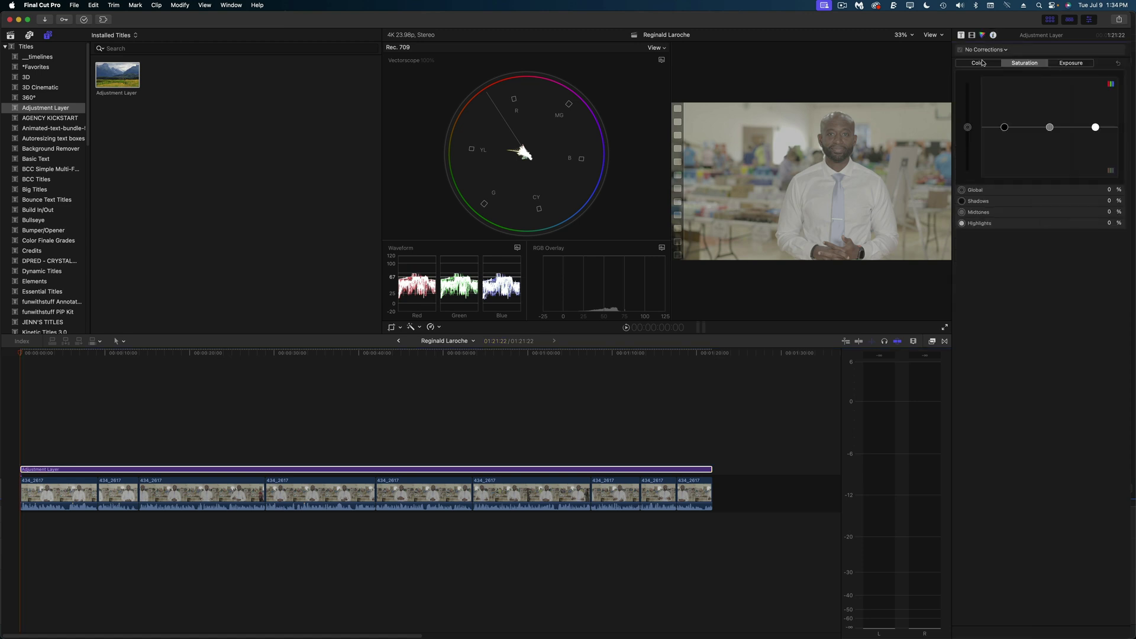
click(983, 50)
click(991, 72)
drag(1004, 127, 1003, 150)
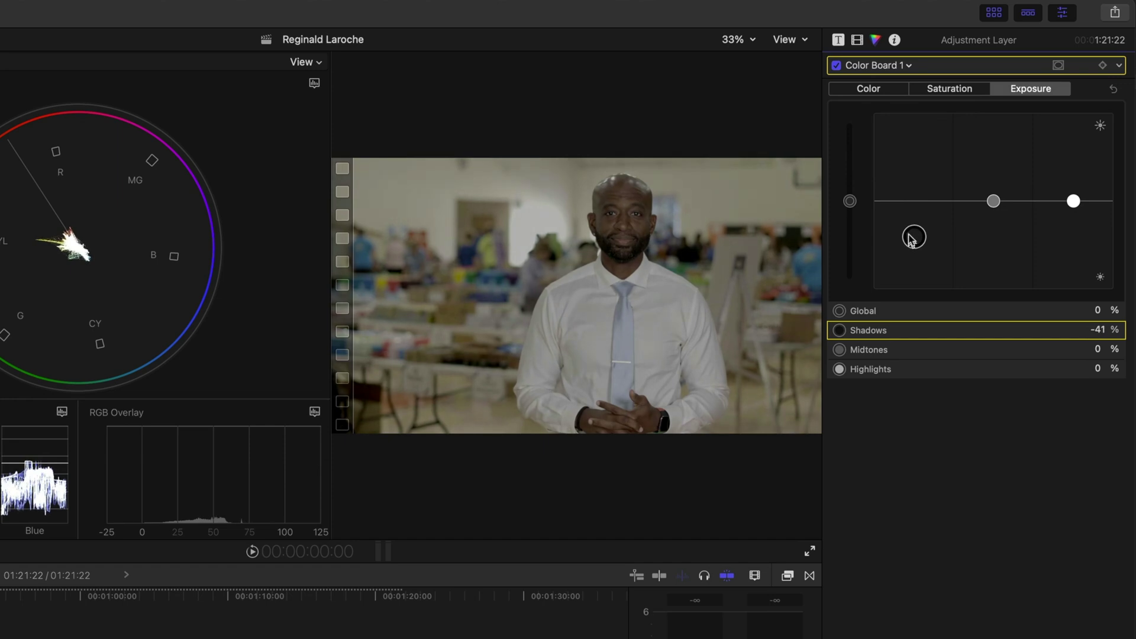
drag(912, 239, 913, 236)
drag(994, 201, 997, 179)
drag(1073, 201, 1073, 178)
drag(914, 234, 914, 249)
Add Color Adjustments with Saturation raised to 60 and Black Point lowered to -26
click(906, 65)
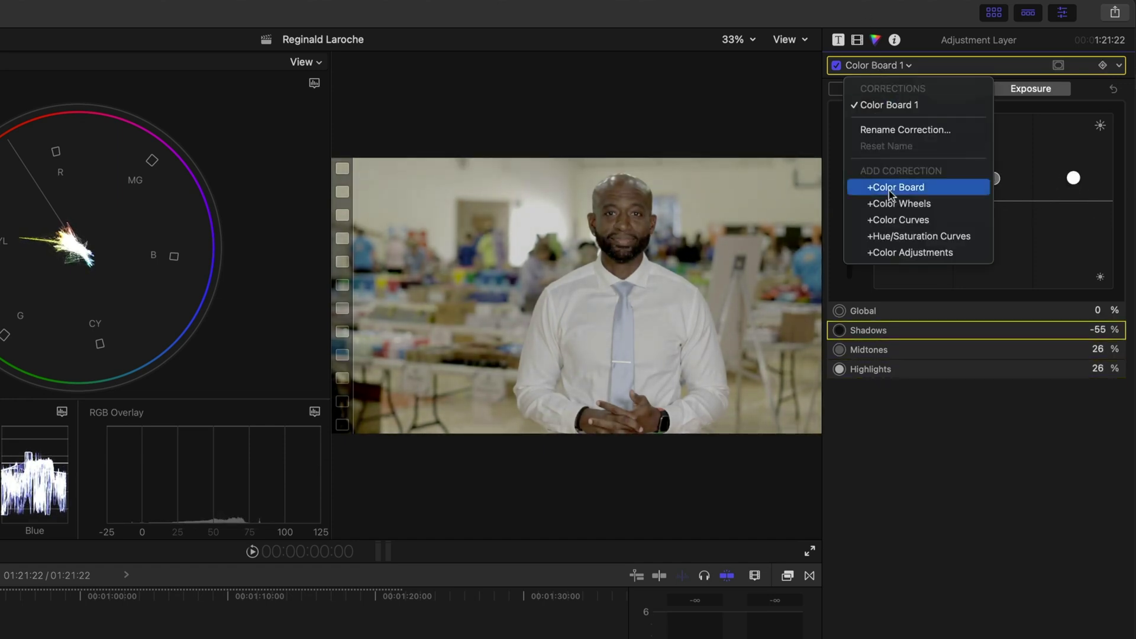
click(900, 253)
mouse_move(968, 284)
mouse_down()
mouse_move(987, 290)
mouse_move(963, 303)
mouse_up()
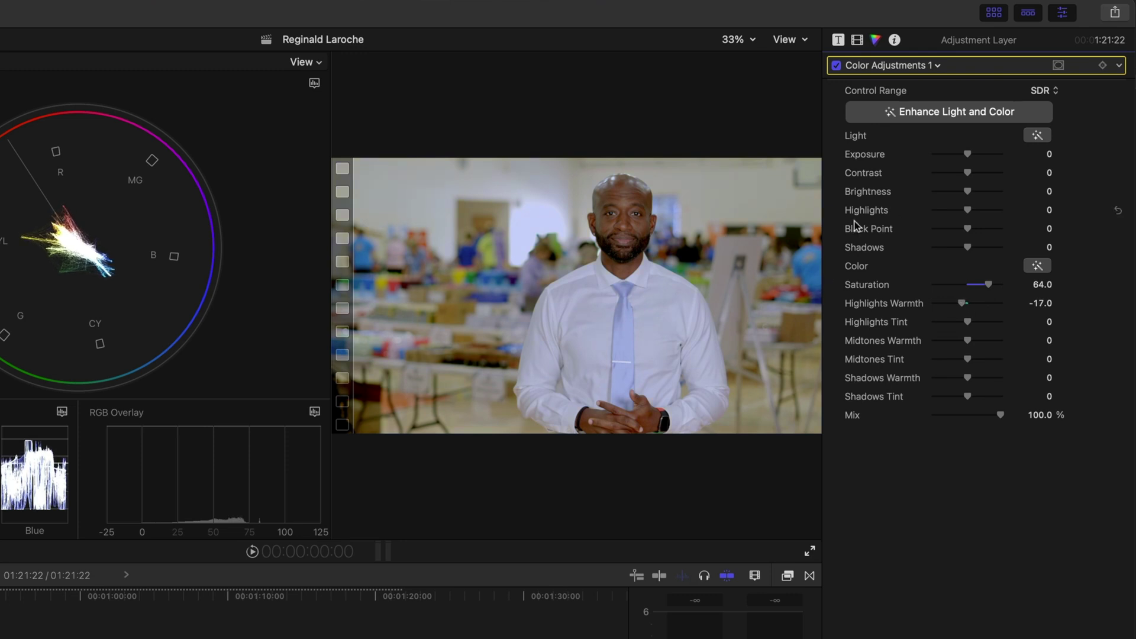
drag(960, 233, 956, 233)
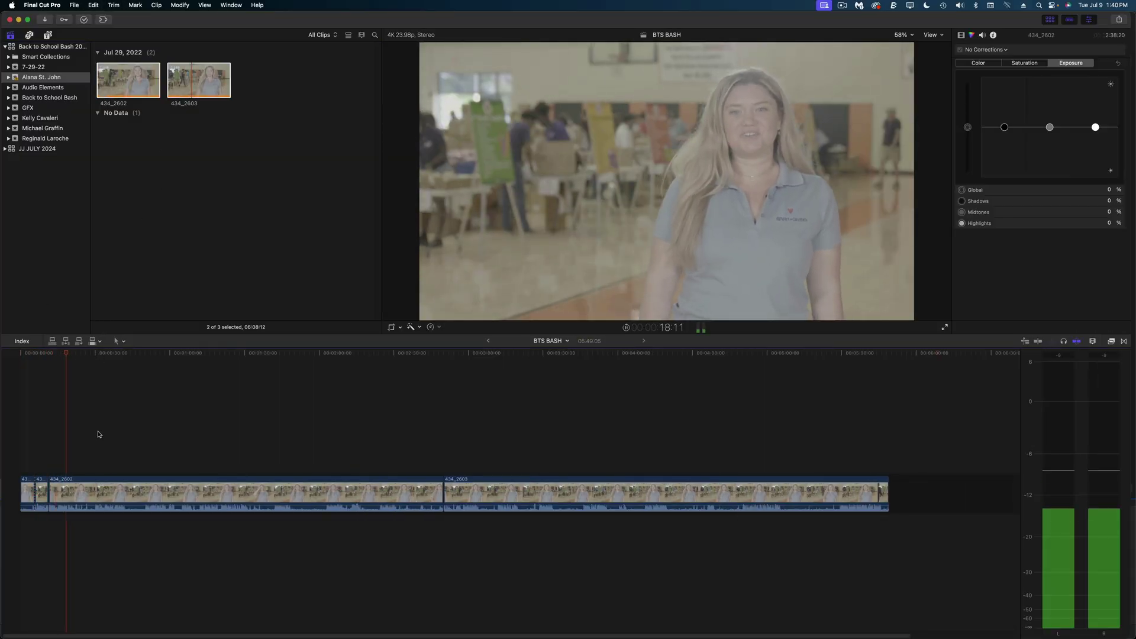
Switch the browser to list view and mark favorite ranges throughout clip 434_2602
key(space)
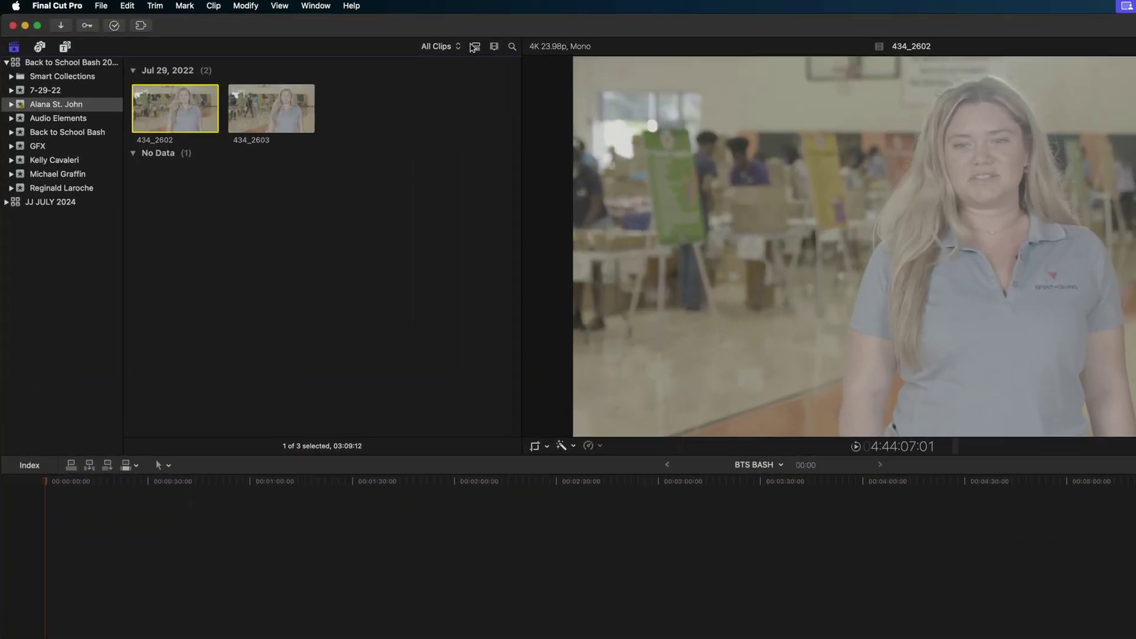
click(367, 36)
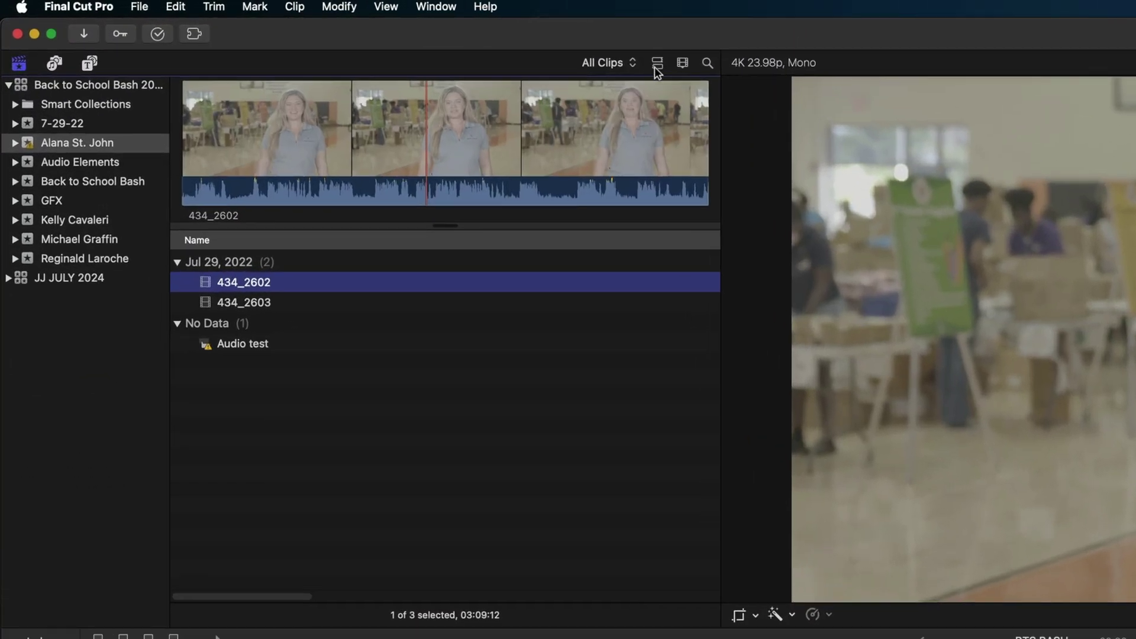
drag(193, 157, 218, 157)
key(f)
key(i)
key(i)
key(o)
key(f)
key(i)
key(o)
key(f)
key(i)
key(i)
key(o)
key(f)
key(i)
key(o)
Mark favorite ranges throughout clip 434_2603
key(Down)
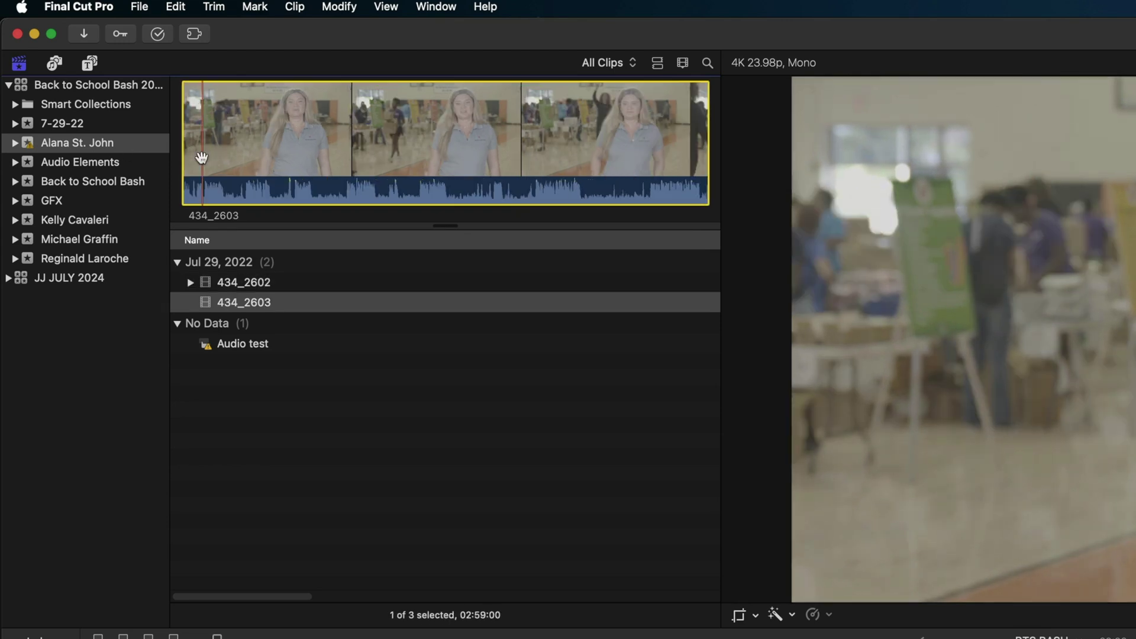
key(i)
key(o)
key(f)
key(i)
key(i)
key(o)
key(f)
key(i)
key(o)
key(f)
key(i)
key(o)
key(f)
key(i)
key(i)
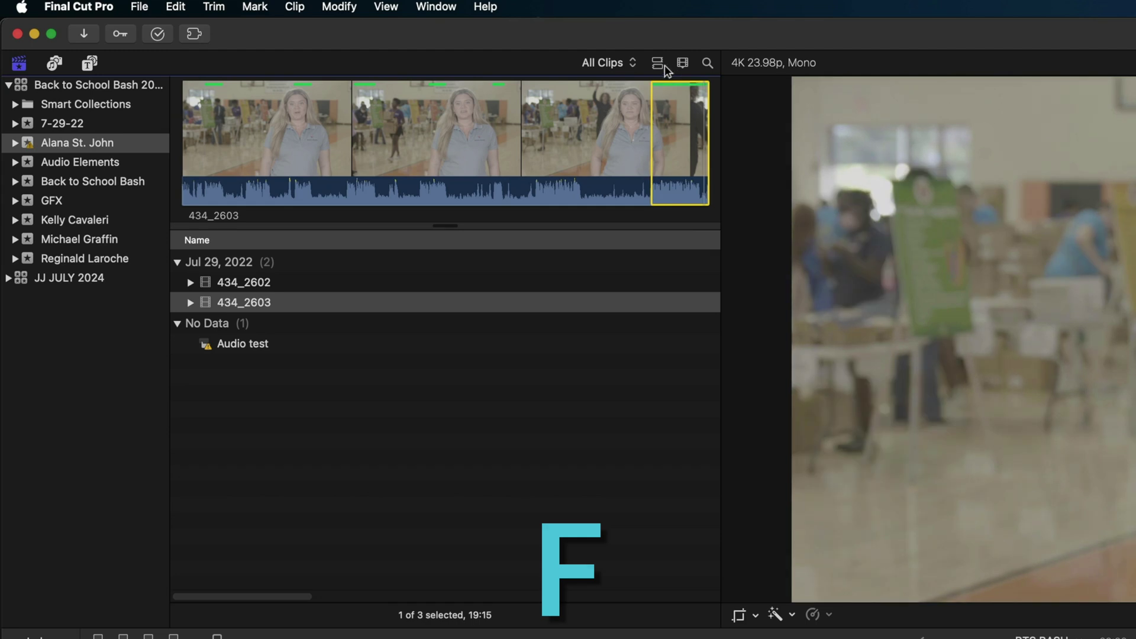
Return the browser to thumbnails and filter it to show only the 12 Favorites
click(657, 63)
click(600, 63)
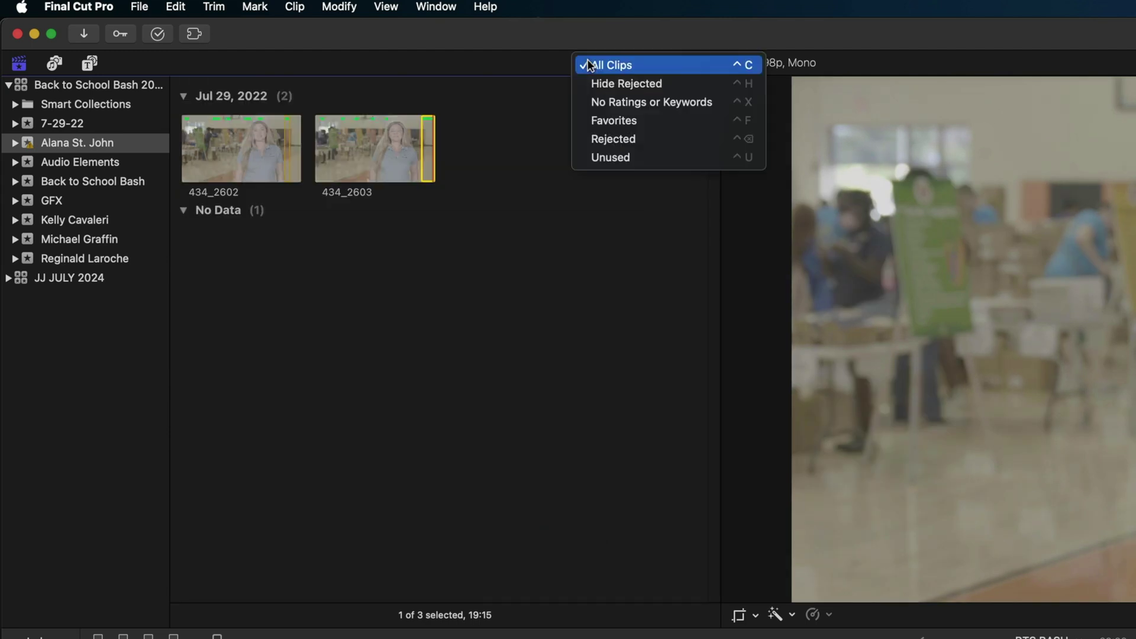
click(598, 120)
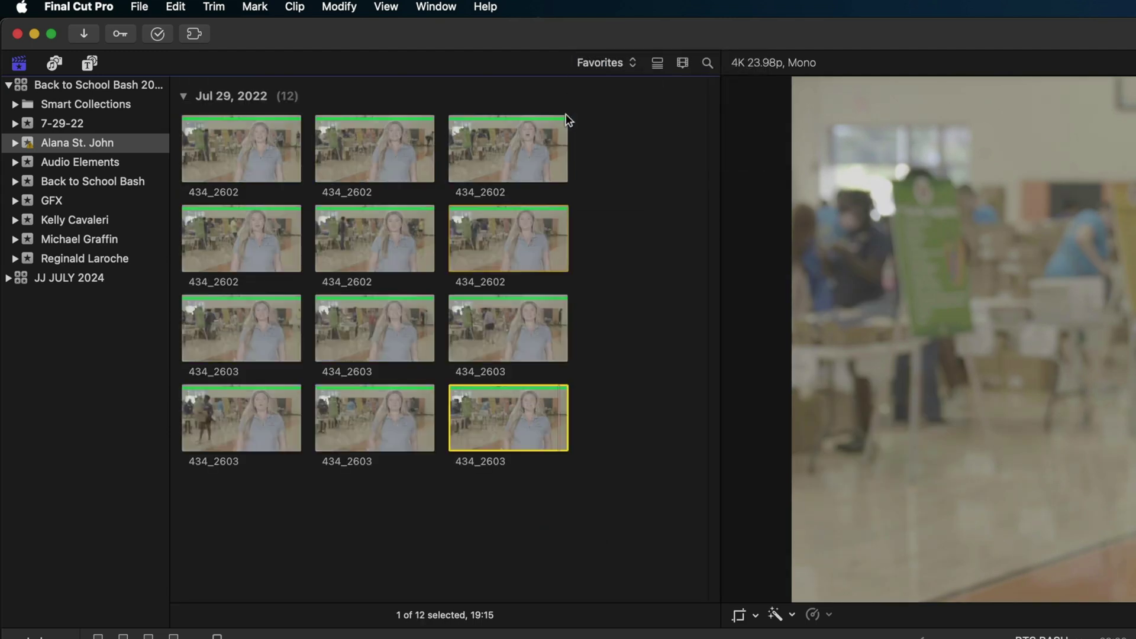
Append all the favorite ranges to the BTS BASH timeline
key(super+a)
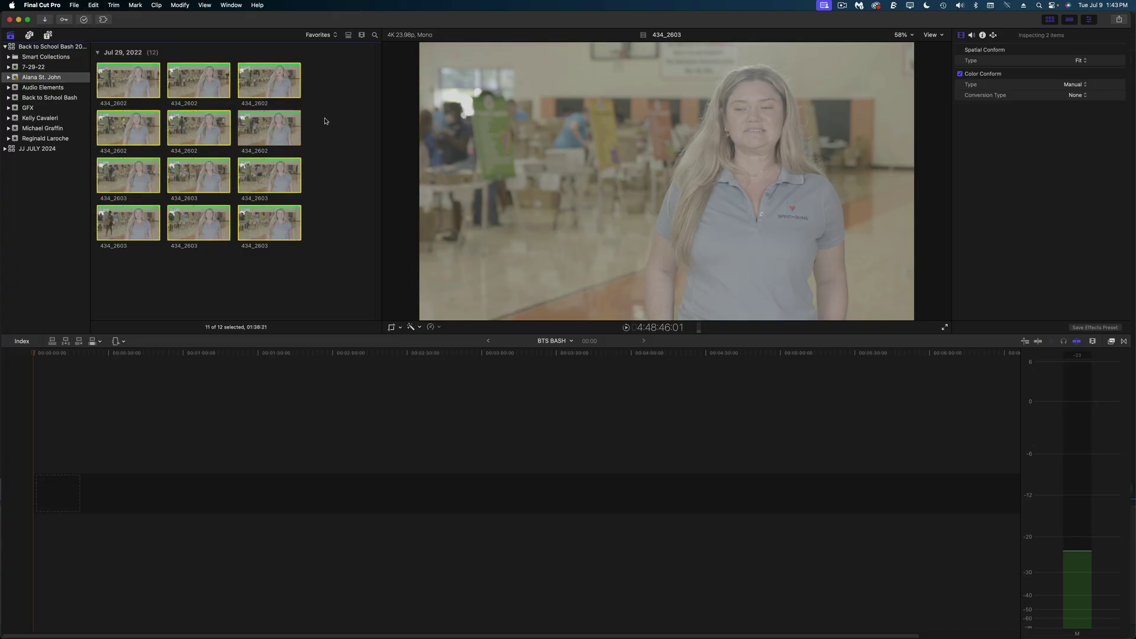
key(e)
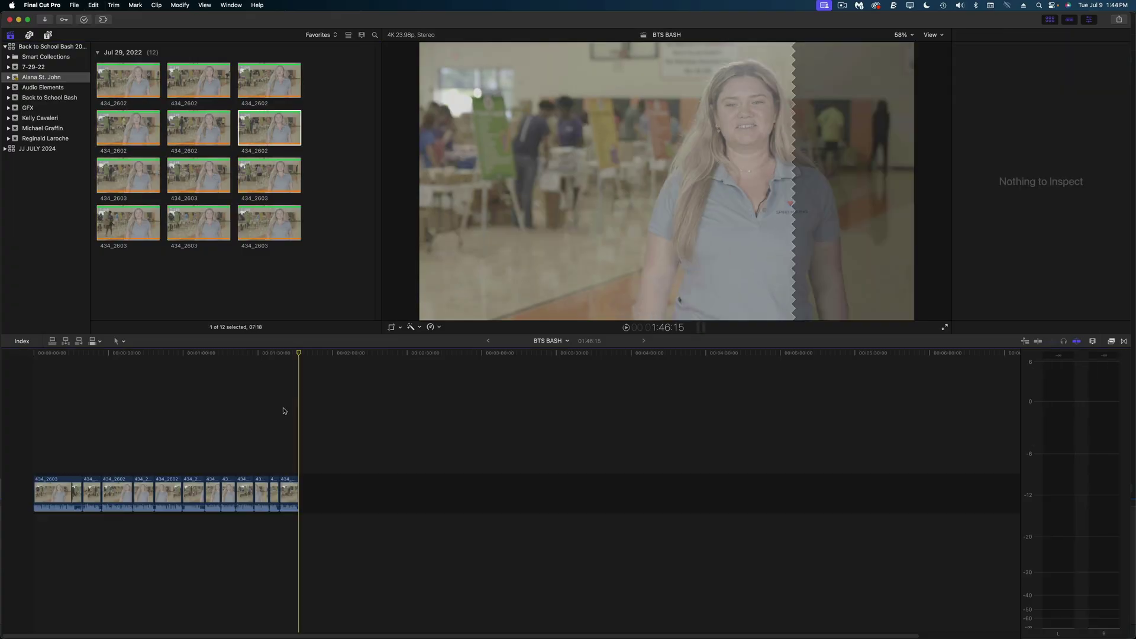
key(super+6)
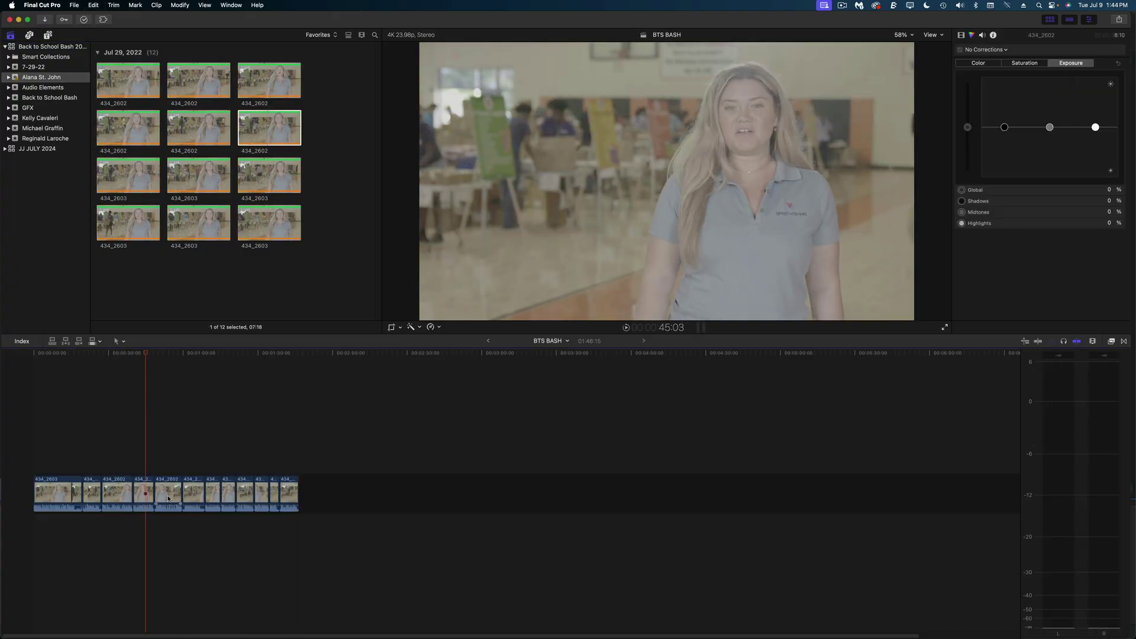
Fit and play back the edit, delete two unwanted clips, and shorten the first clip
key(shift+z)
key(space)
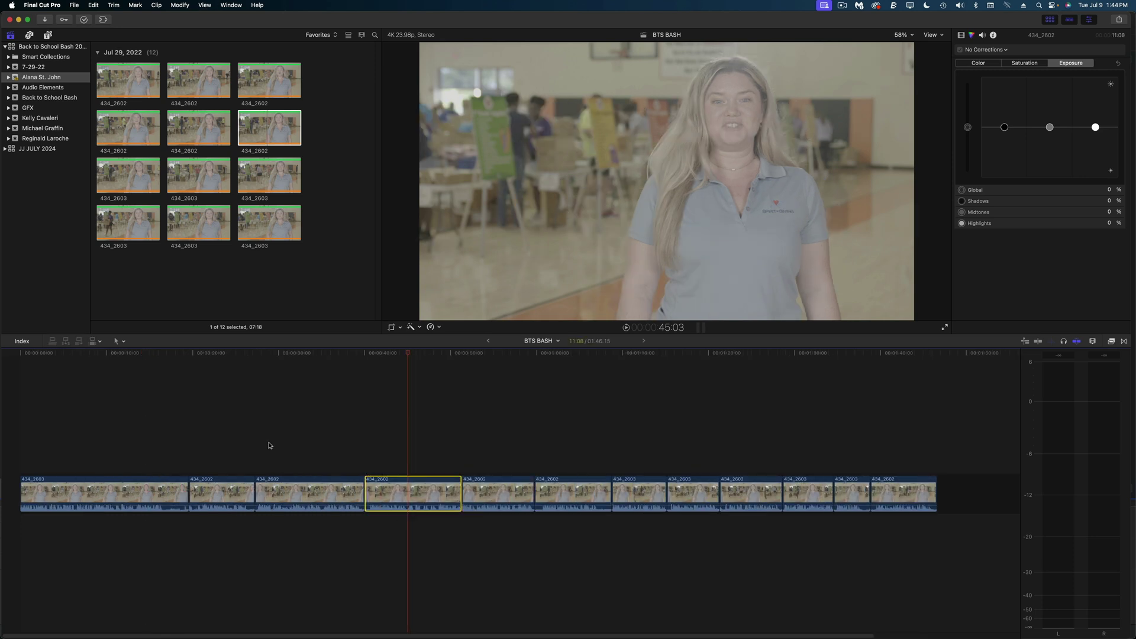
key(Delete)
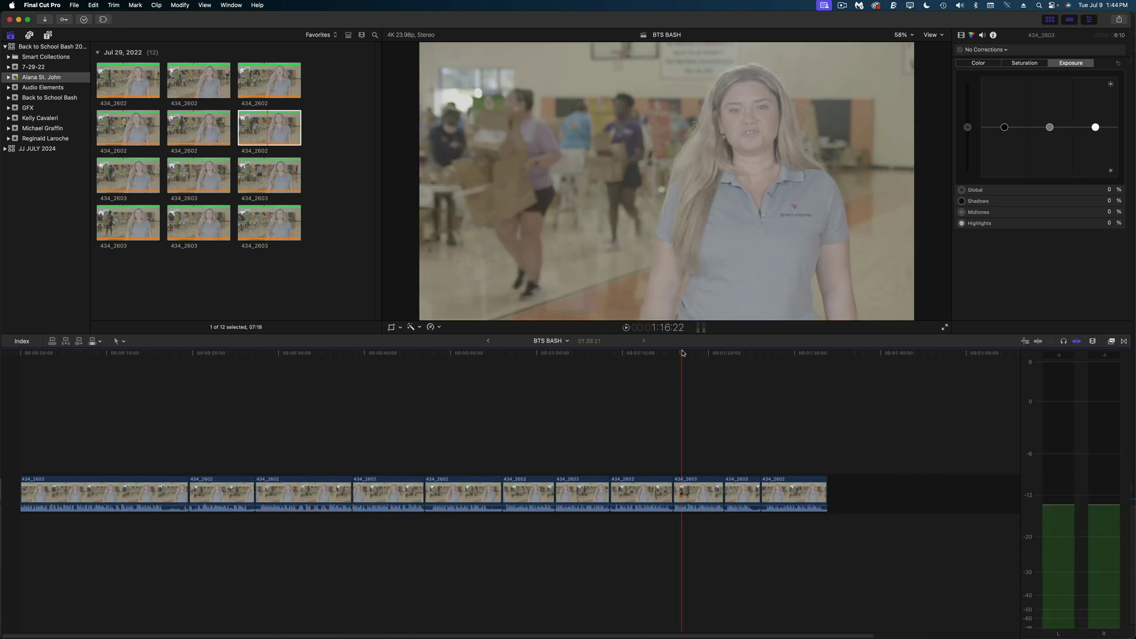
key(Delete)
click(186, 490)
click(322, 367)
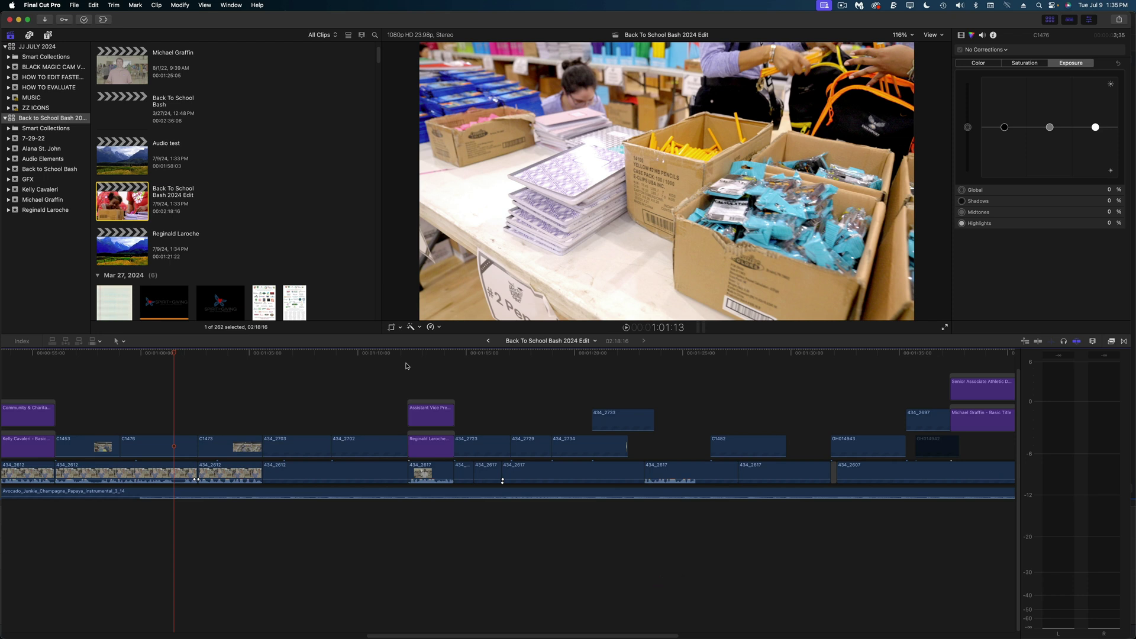
Scroll horizontally through the later part of the school-bash edit
scroll(406, 364, right, 10)
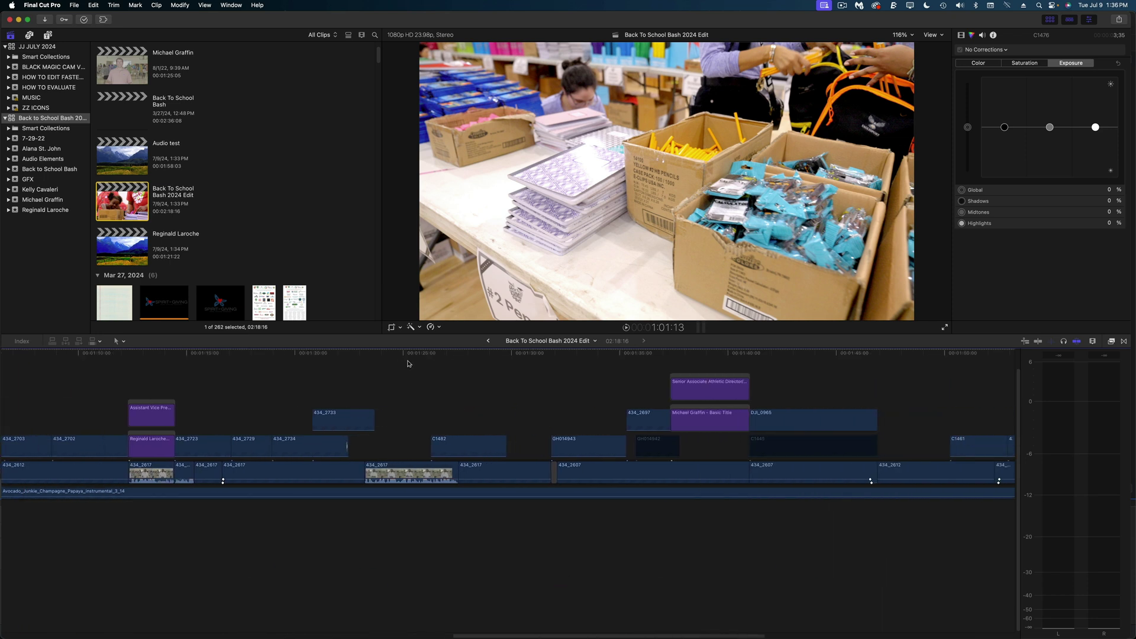
scroll(407, 364, right, 12)
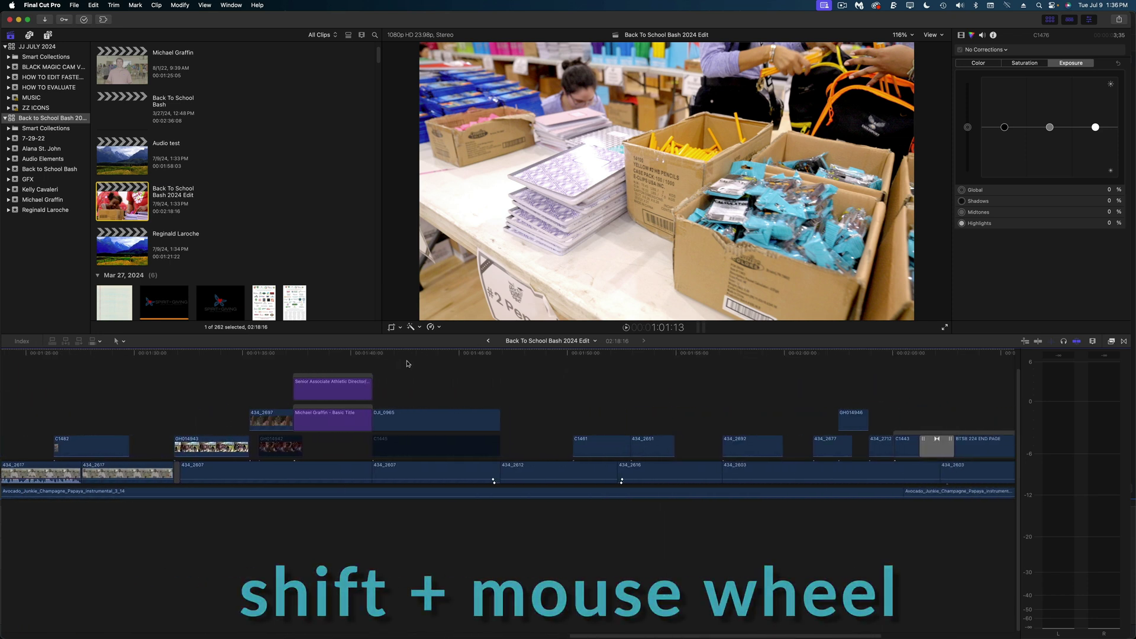
scroll(407, 363, right, 4)
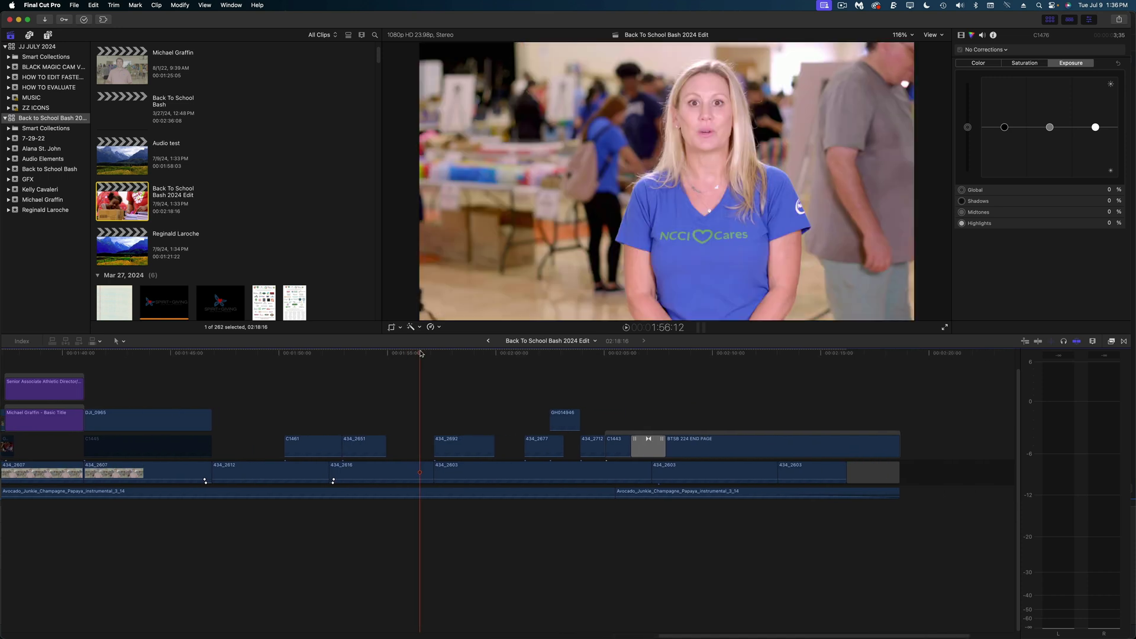
scroll(420, 353, right, 2)
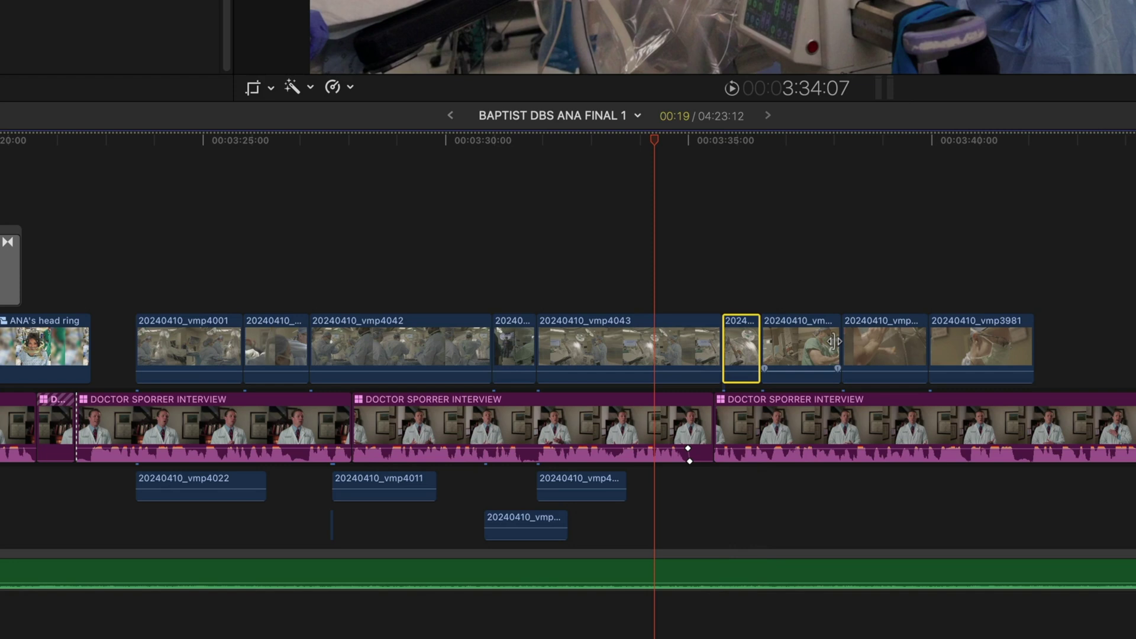
Reorder B-roll clips vmp3981, vmp4042 and vmp4043 above the DOCTOR SPORRER INTERVIEW
drag(834, 342, 884, 269)
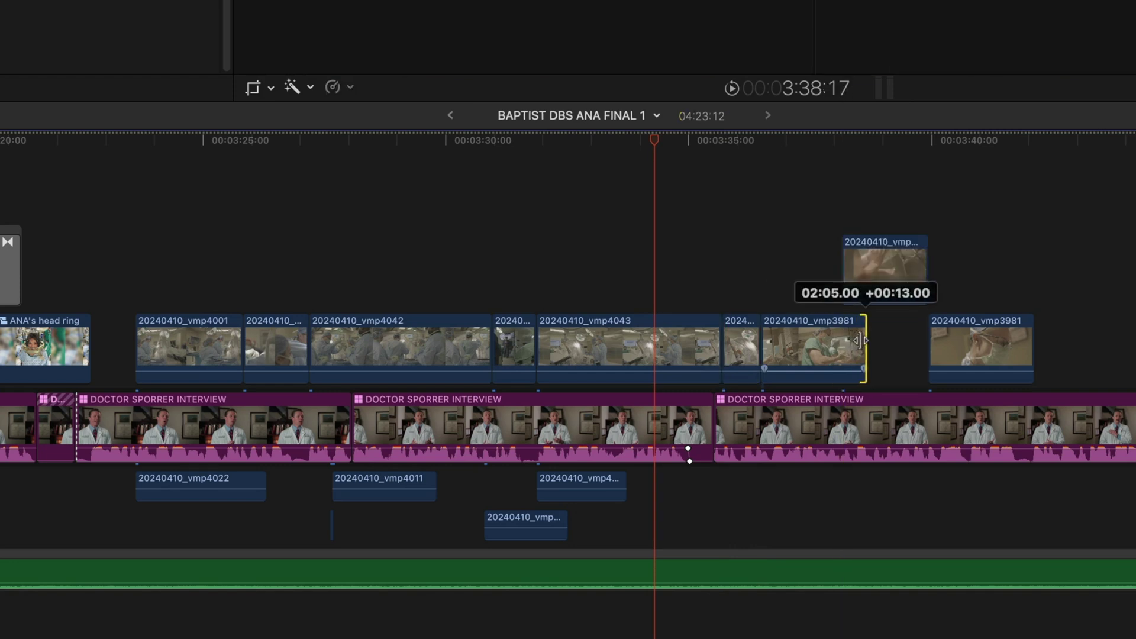
drag(926, 274, 951, 271)
drag(994, 349, 1019, 349)
drag(911, 272, 887, 338)
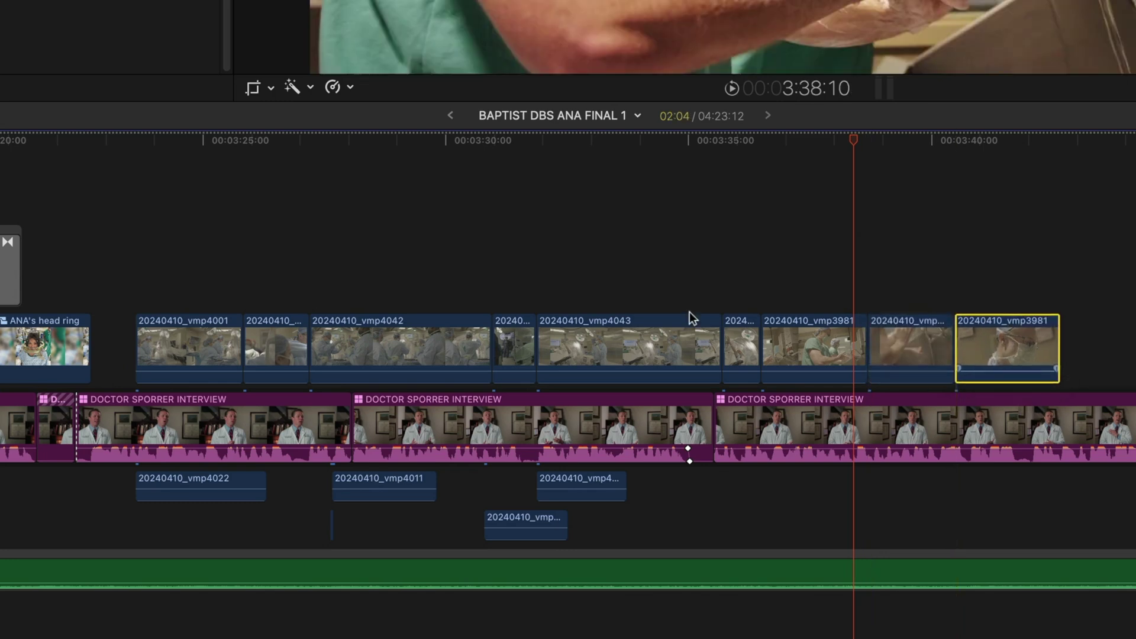
drag(397, 341, 666, 263)
drag(640, 354, 412, 274)
drag(626, 269, 595, 350)
drag(510, 352, 519, 352)
Group all the B-roll clips above the interview into one connected storyline
click(362, 255)
drag(171, 226, 1003, 367)
key(super+g)
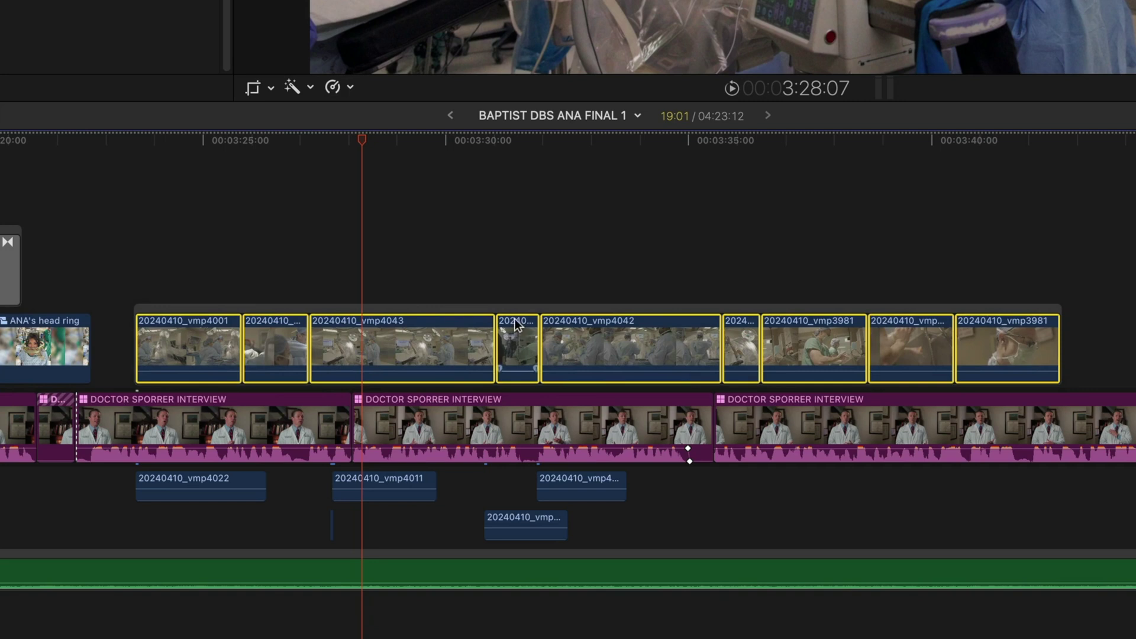
Slide a clip later in the storyline and extend its end by 00:11.00
click(518, 290)
mouse_move(497, 362)
mouse_down()
mouse_move(283, 353)
mouse_move(525, 355)
mouse_move(427, 349)
mouse_move(498, 350)
mouse_up()
drag(563, 335, 585, 336)
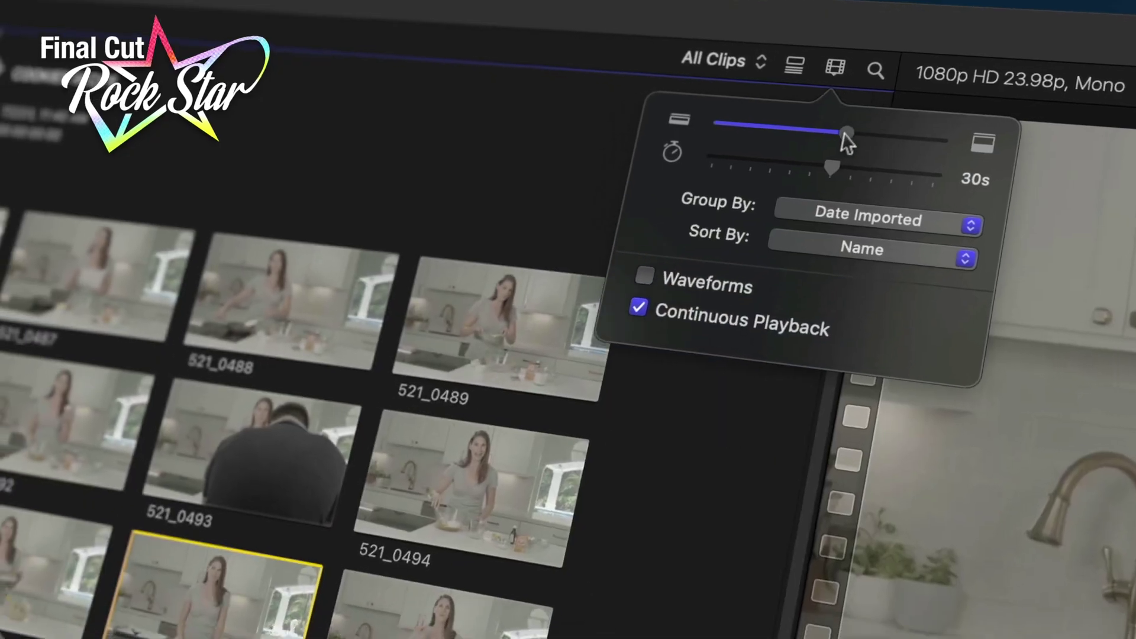
drag(845, 144, 1000, 109)
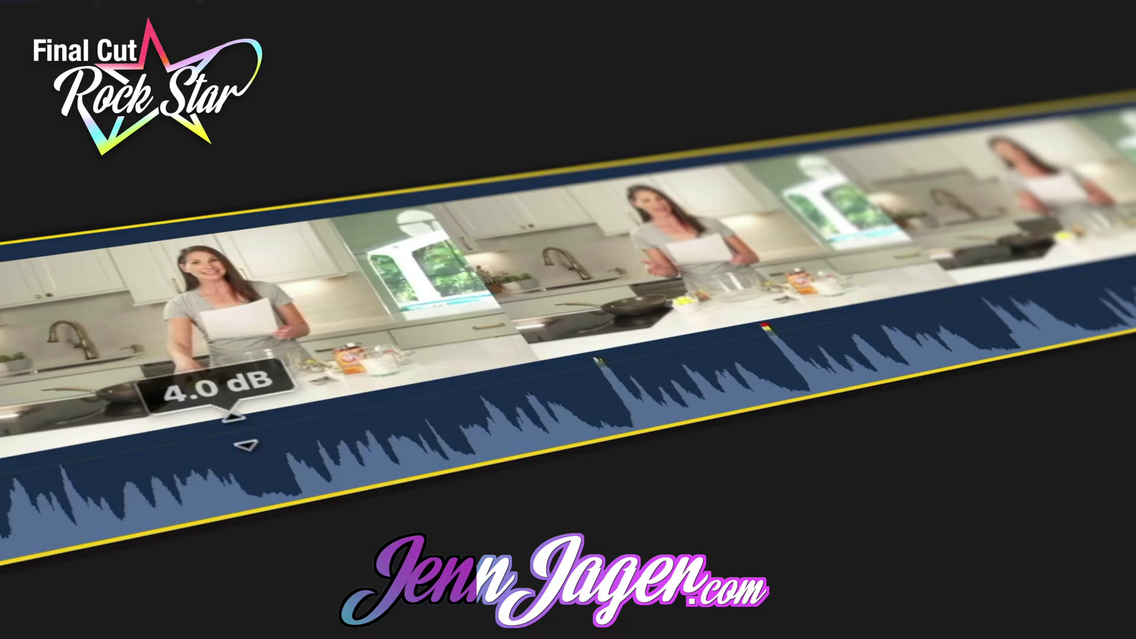
drag(246, 445, 261, 418)
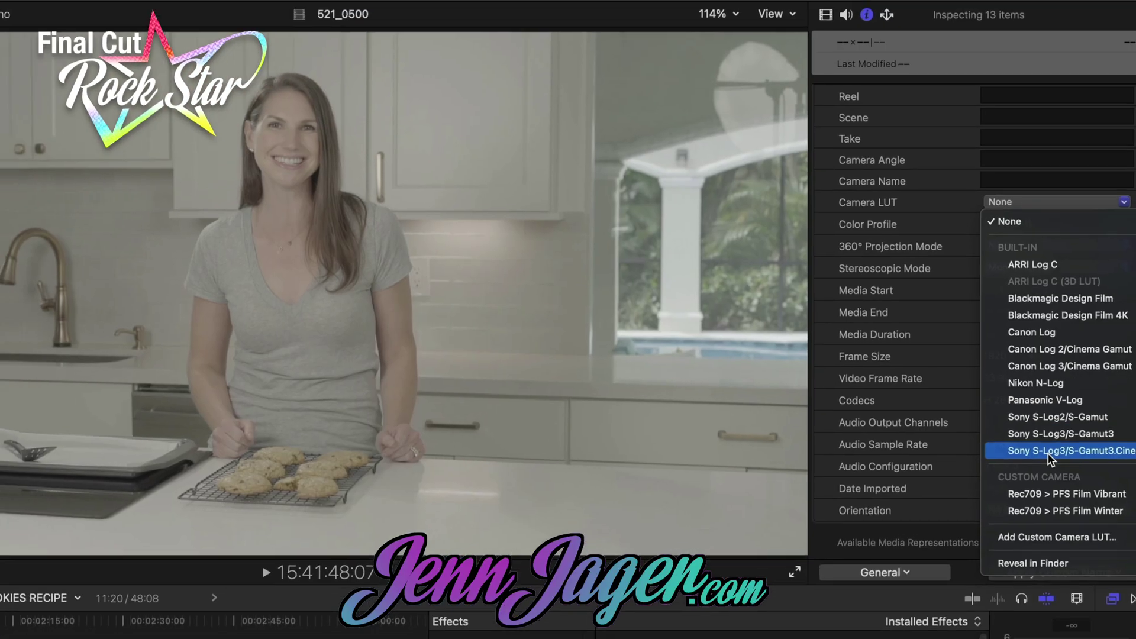
click(1046, 455)
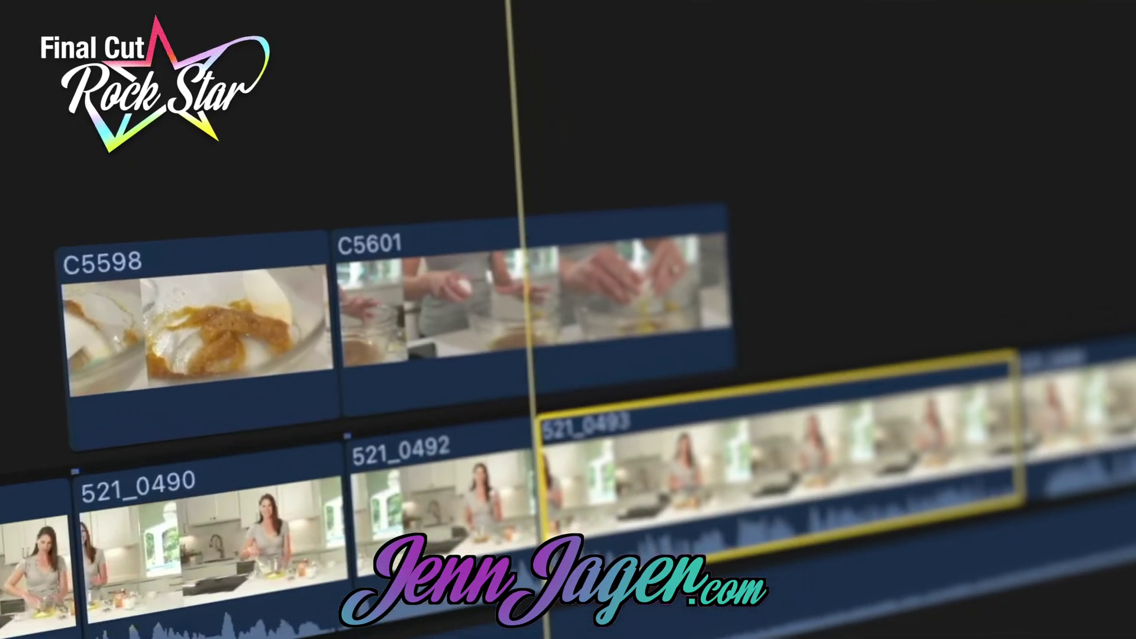
key(alt+w)
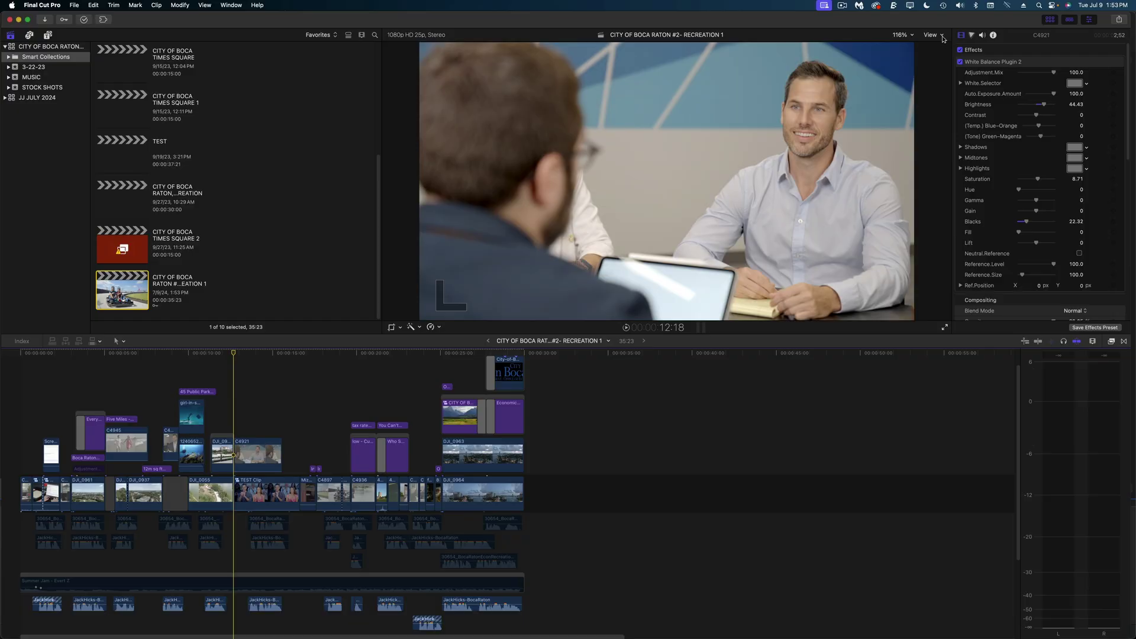
click(941, 36)
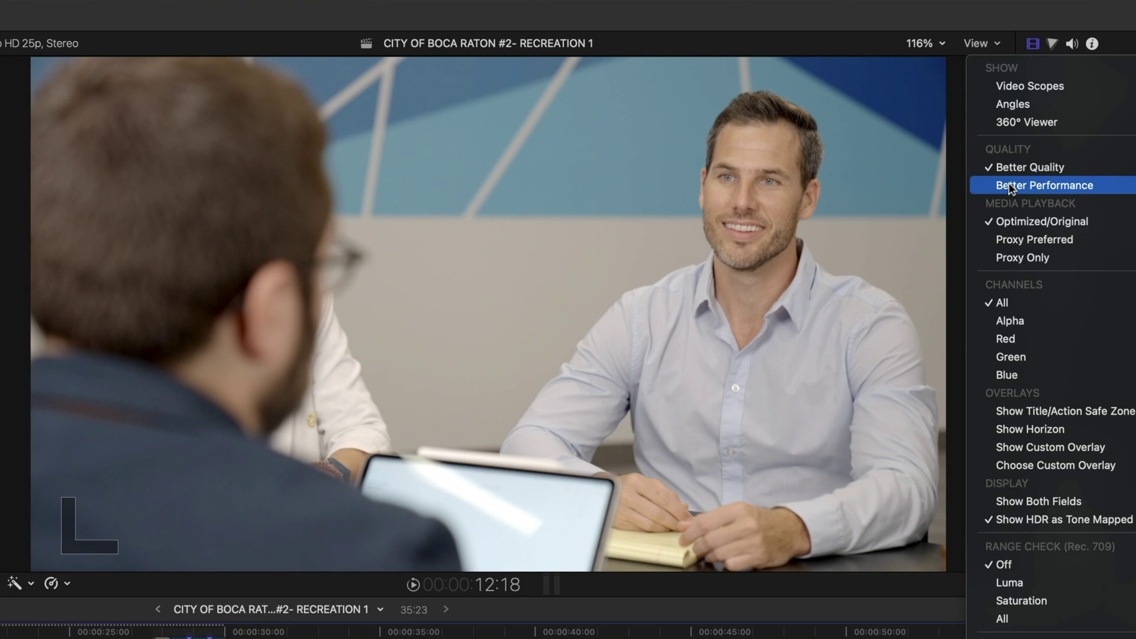
click(1009, 186)
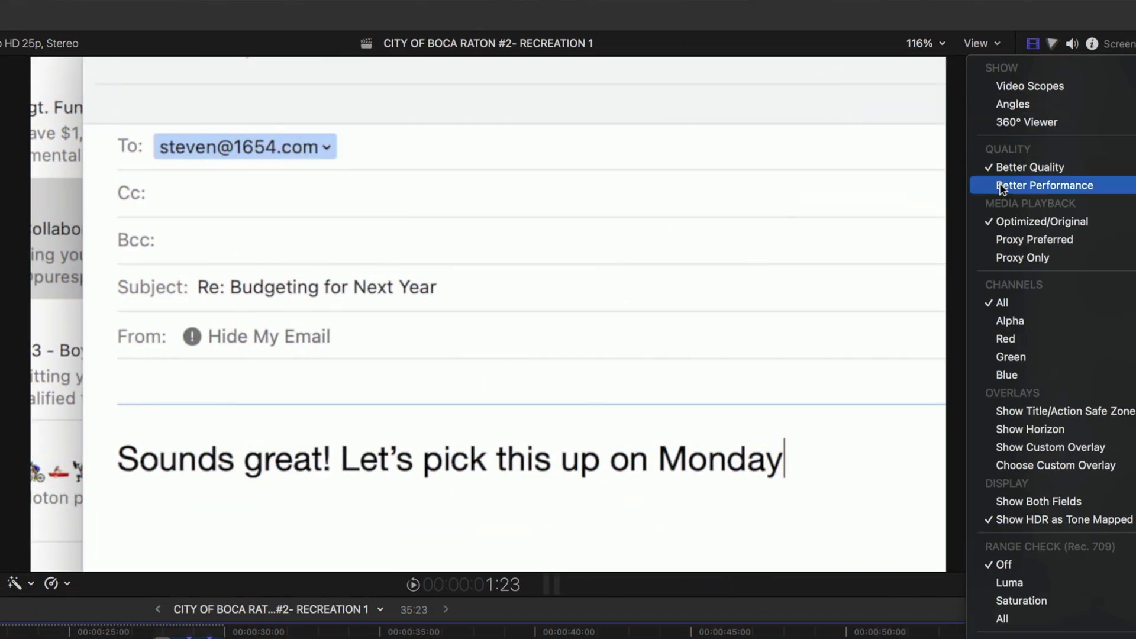
click(1002, 187)
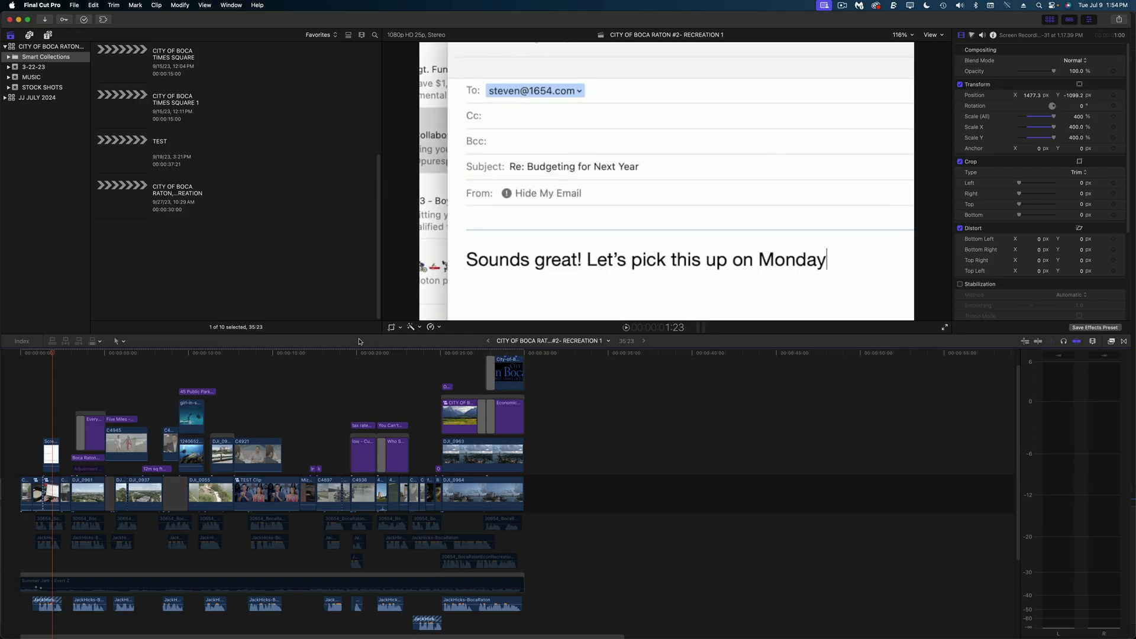
drag(339, 353, 500, 353)
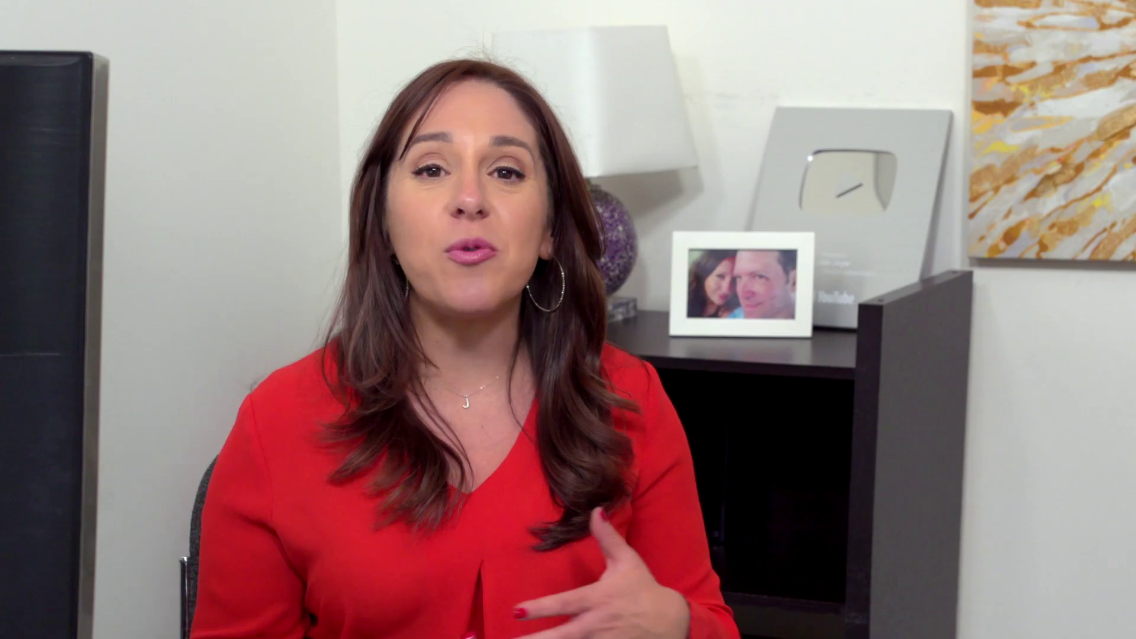